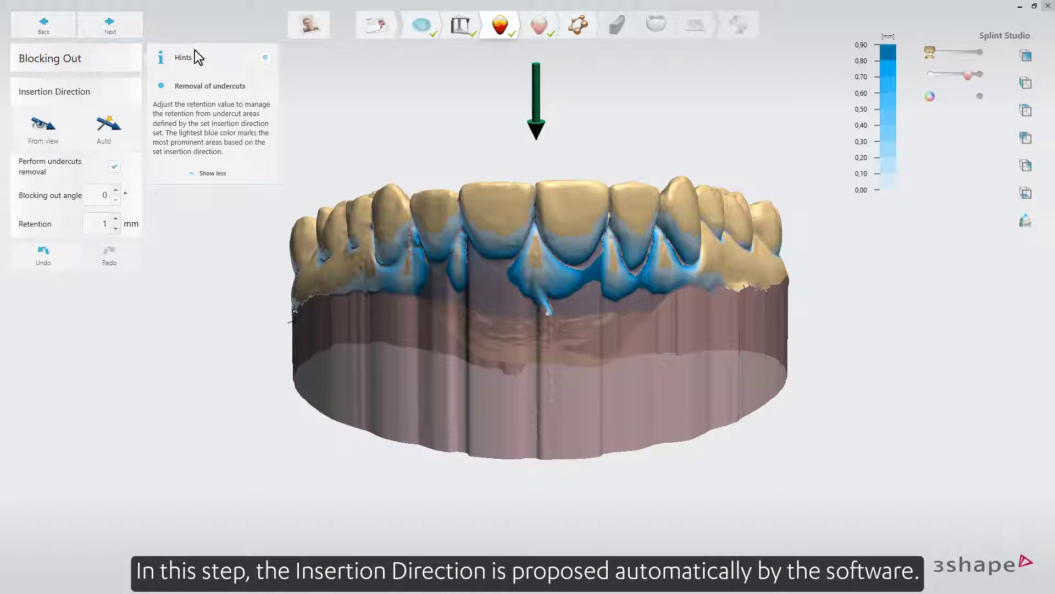
# Dismiss the undercut-removal hints and turn the upper jaw to an occlusal view.
pyautogui.click(266, 56)
pyautogui.moveTo(259, 106); pyautogui.dragTo(536, 289, button='right')
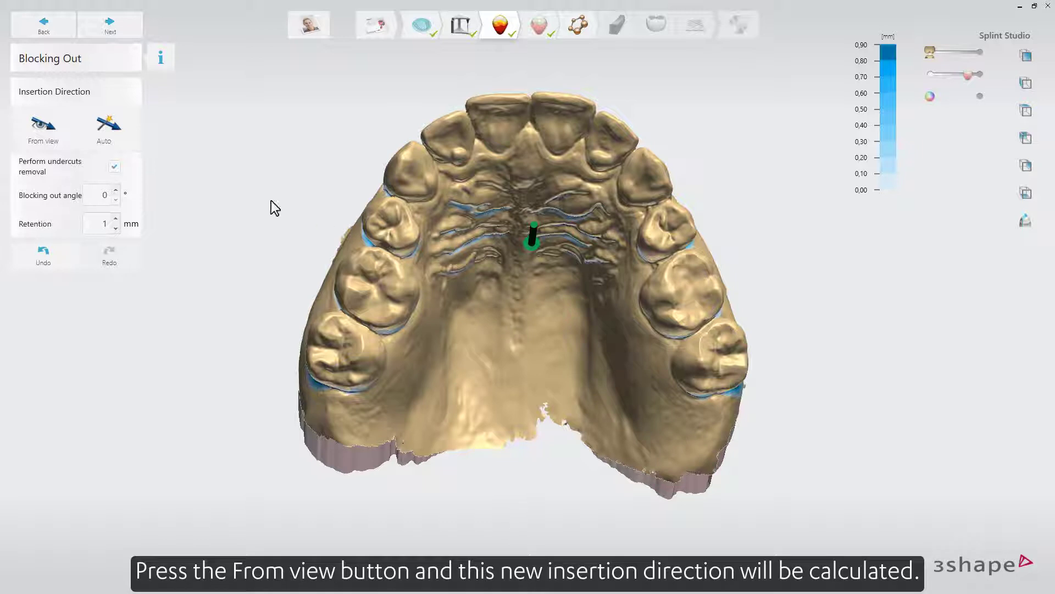
# Set the insertion direction from the occlusal view and tilt the jaw to inspect the blockout wax.
pyautogui.click(65, 133)
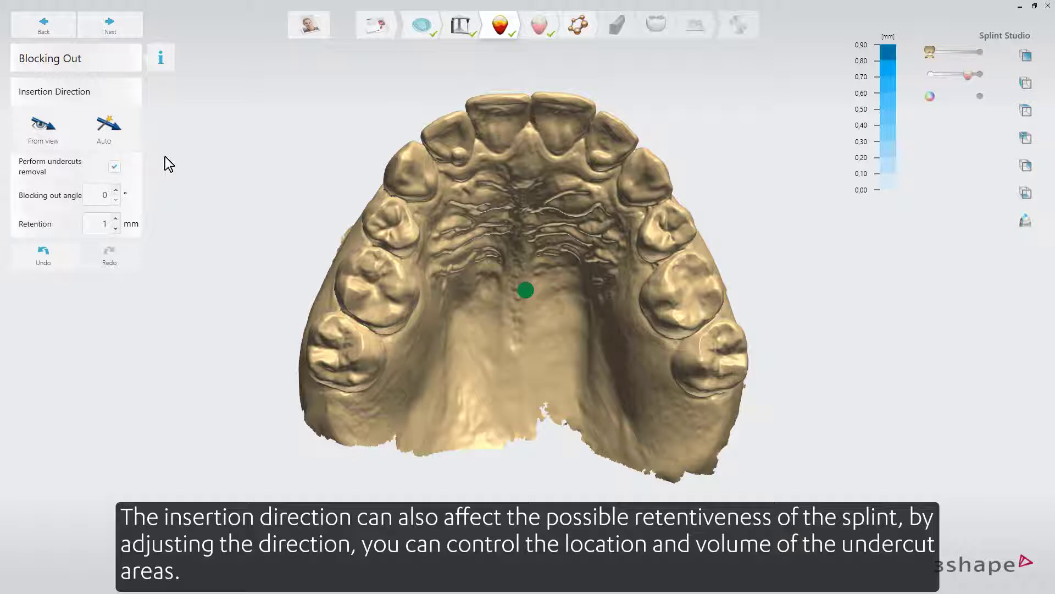
pyautogui.moveTo(259, 135); pyautogui.dragTo(329, 214, button='right')
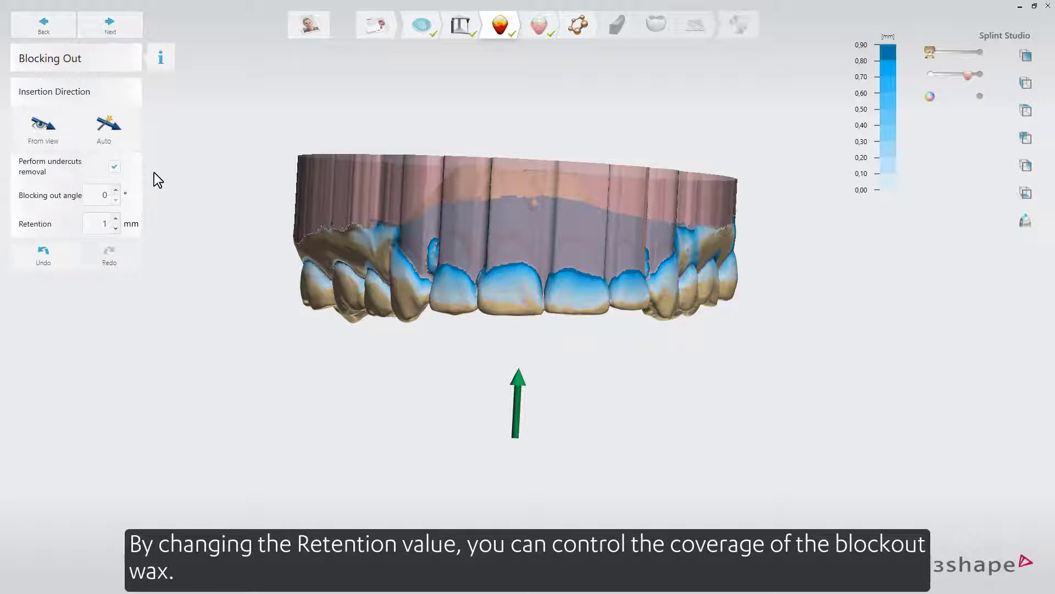
# Reduce the undercut retention from 1 mm to 0.2 mm.
pyautogui.click(118, 228)
pyautogui.click(118, 228)
pyautogui.click(119, 228)
pyautogui.click(118, 228)
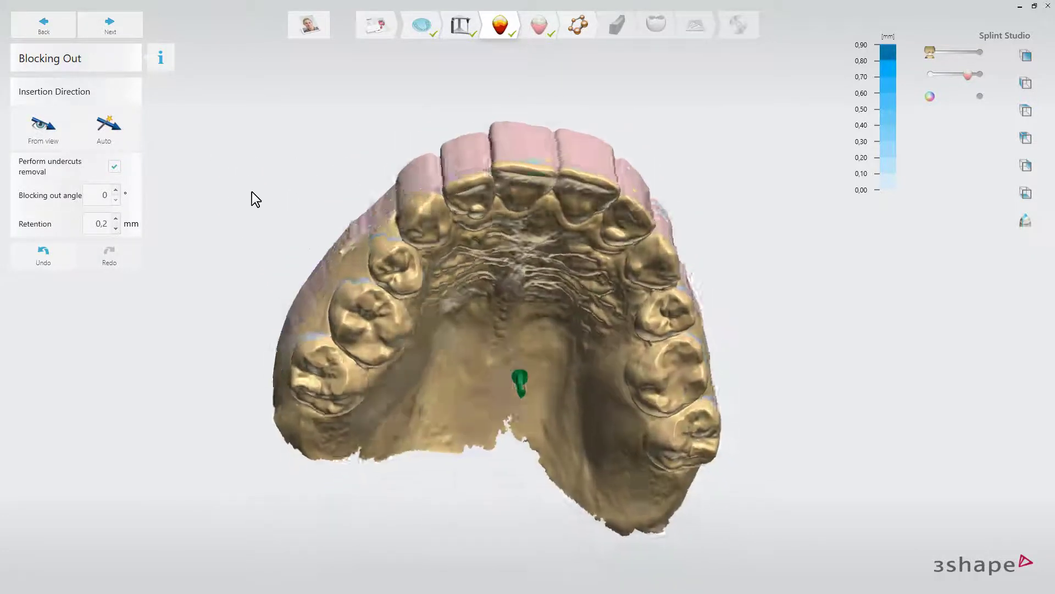
# Go to Wax Trimming and set the wax knife to Smooth with a 0.85 mm size.
pyautogui.click(116, 33)
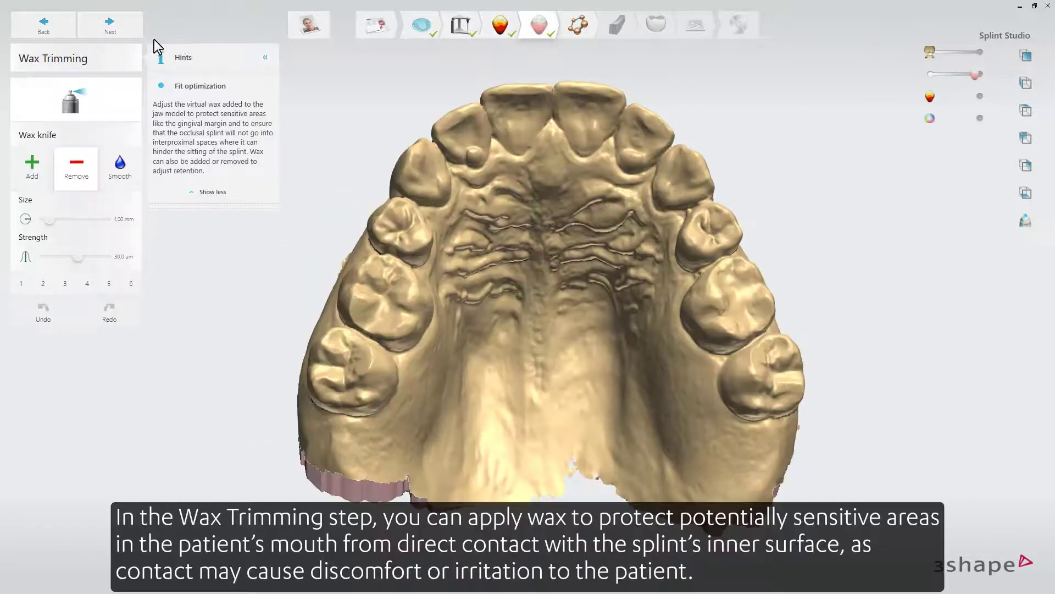
pyautogui.click(266, 57)
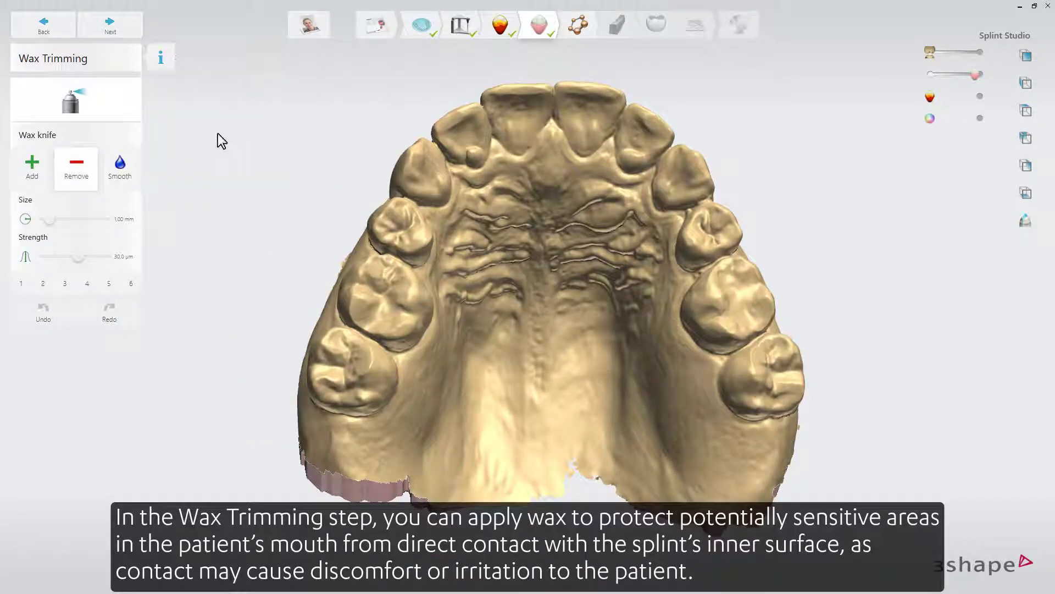
pyautogui.click(133, 169)
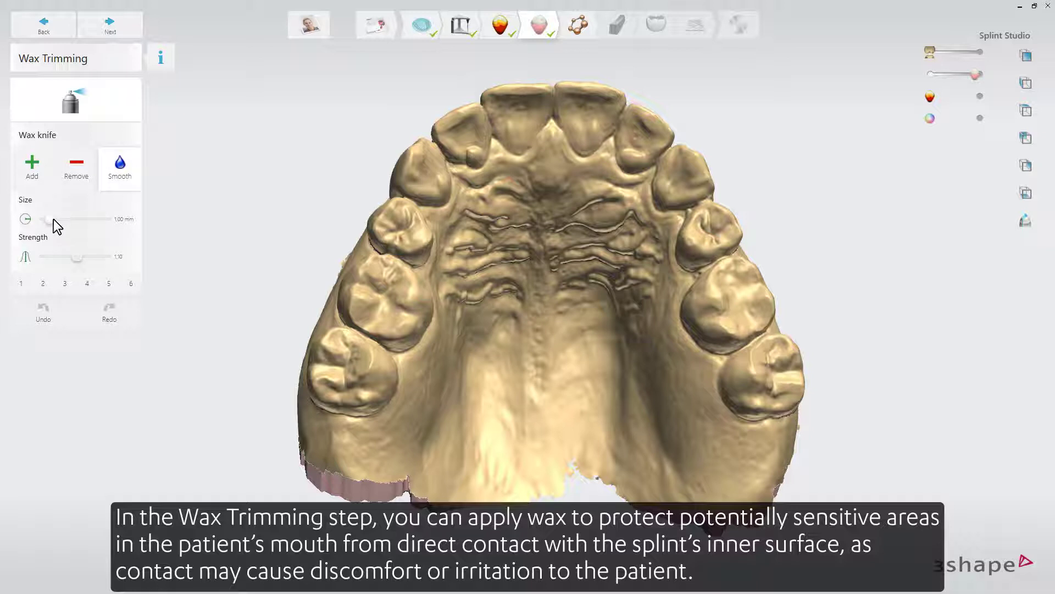
pyautogui.moveTo(53, 219); pyautogui.dragTo(52, 219)
# Smooth relief wax across the palate in two strokes.
pyautogui.moveTo(525, 240); pyautogui.dragTo(527, 214, button='right')
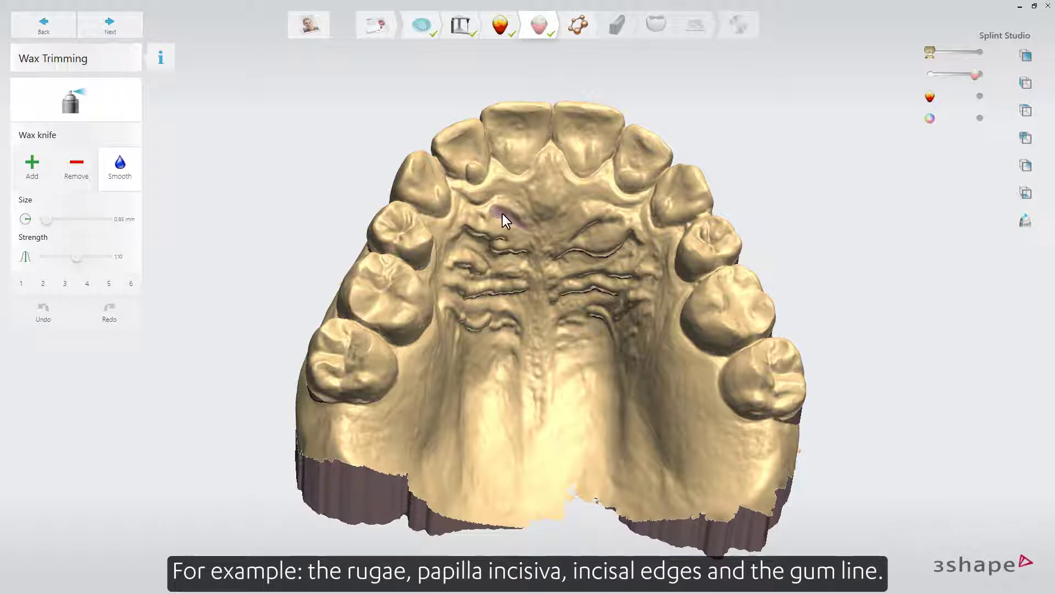
pyautogui.moveTo(518, 226); pyautogui.dragTo(505, 224)
pyautogui.moveTo(600, 223); pyautogui.dragTo(581, 234)
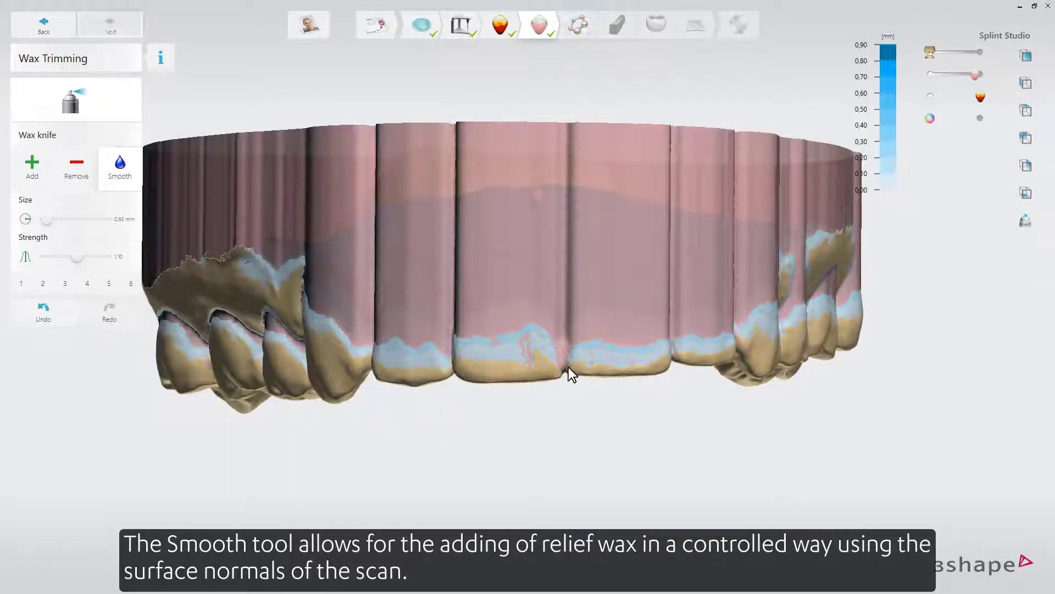
# Switch the wax knife to Add with 27.0 µm strength and an adjusted size.
pyautogui.moveTo(616, 362)
pyautogui.mouseDown(button='right')
pyautogui.moveTo(630, 351)
pyautogui.moveTo(610, 350)
pyautogui.mouseUp(button='right')
pyautogui.click(46, 174)
pyautogui.moveTo(72, 255); pyautogui.dragTo(70, 256)
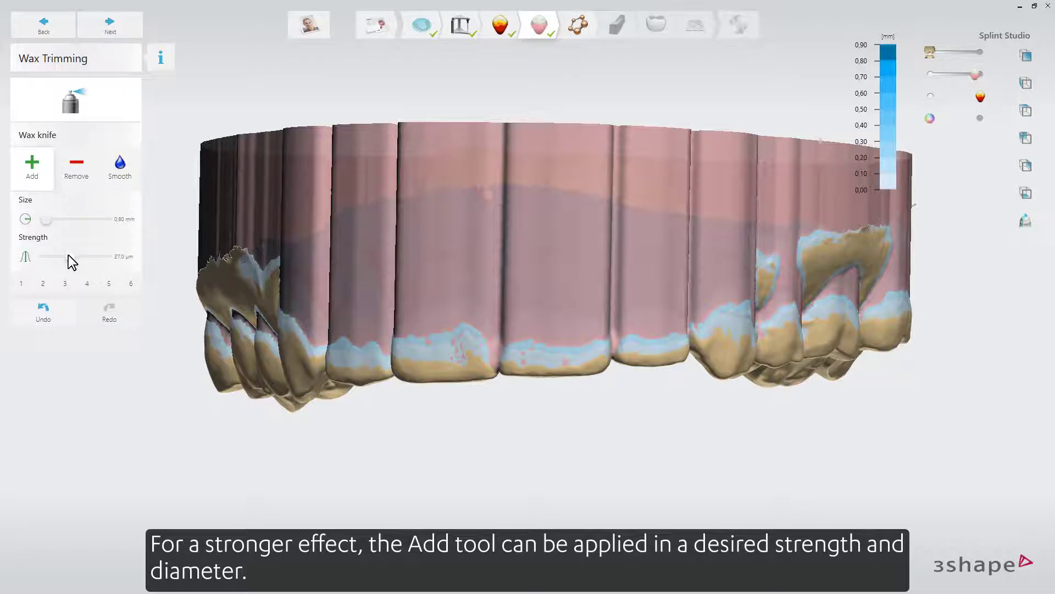
pyautogui.moveTo(47, 219); pyautogui.dragTo(50, 218)
# Smooth wax into the molar fissures, then set the wax knife to Remove.
pyautogui.moveTo(494, 324); pyautogui.dragTo(679, 320, button='right')
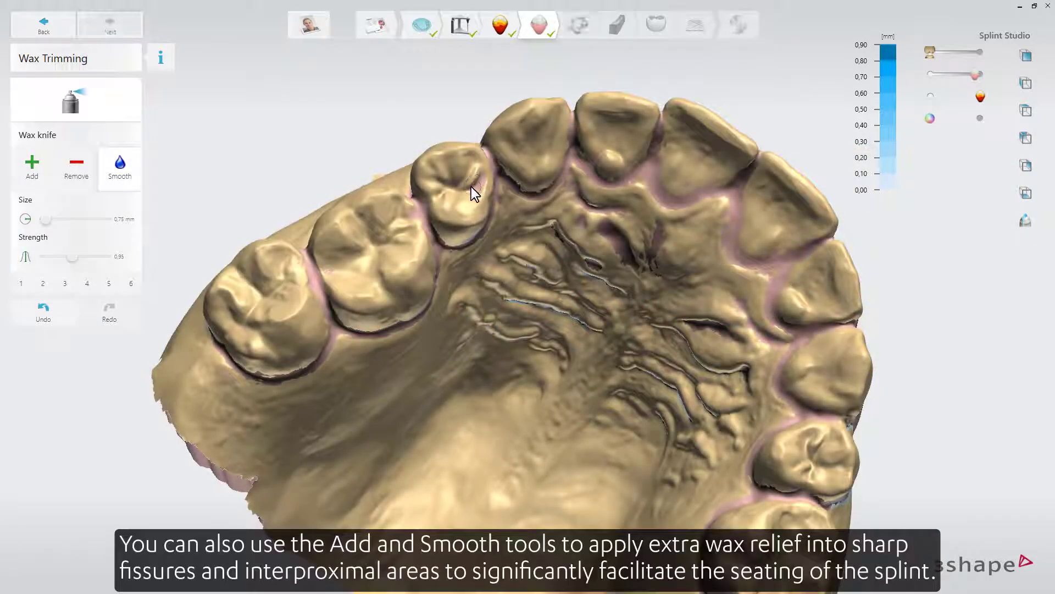
pyautogui.moveTo(471, 187)
pyautogui.mouseDown()
pyautogui.moveTo(435, 178)
pyautogui.moveTo(436, 192)
pyautogui.moveTo(446, 181)
pyautogui.moveTo(424, 168)
pyautogui.moveTo(470, 159)
pyautogui.mouseUp()
pyautogui.moveTo(362, 218)
pyautogui.mouseDown()
pyautogui.moveTo(380, 228)
pyautogui.moveTo(400, 212)
pyautogui.moveTo(405, 221)
pyautogui.moveTo(392, 220)
pyautogui.mouseUp()
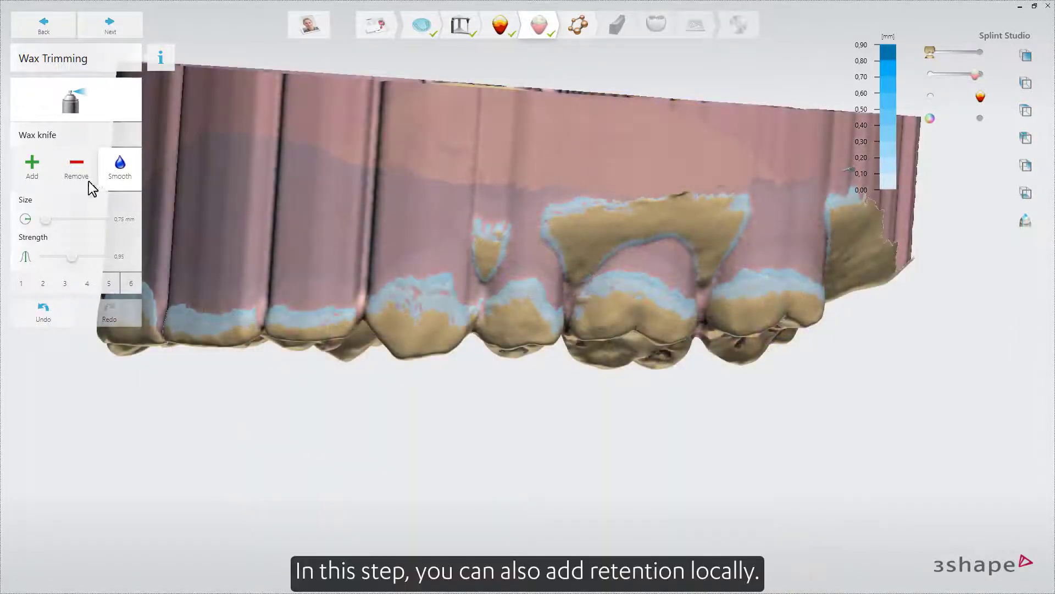
pyautogui.click(89, 184)
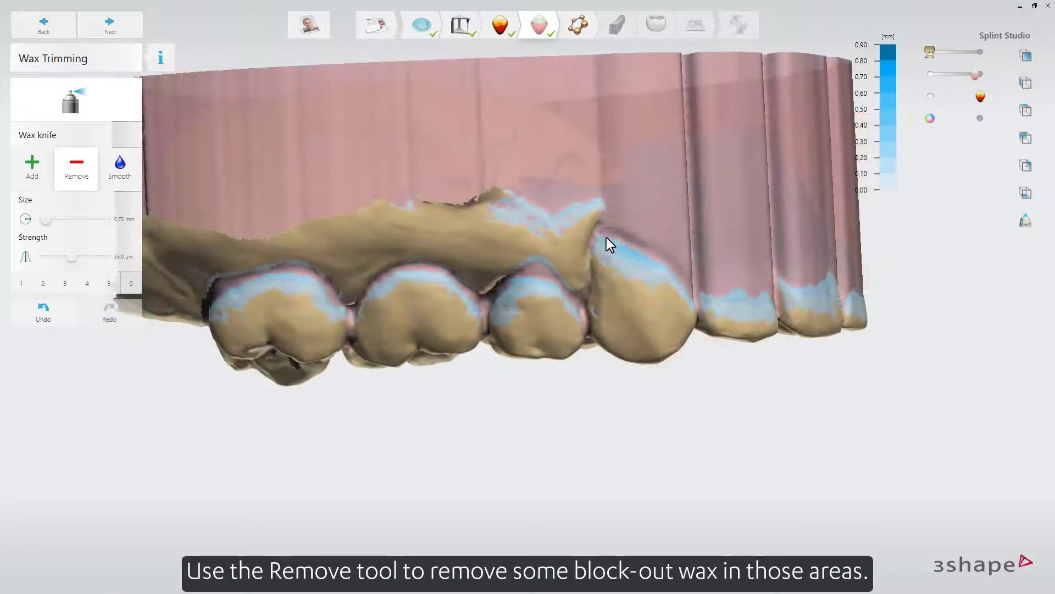
pyautogui.scroll(-2, 677, 288)
pyautogui.moveTo(696, 288); pyautogui.dragTo(583, 114, button='right')
pyautogui.moveTo(609, 343); pyautogui.dragTo(552, 295, button='right')
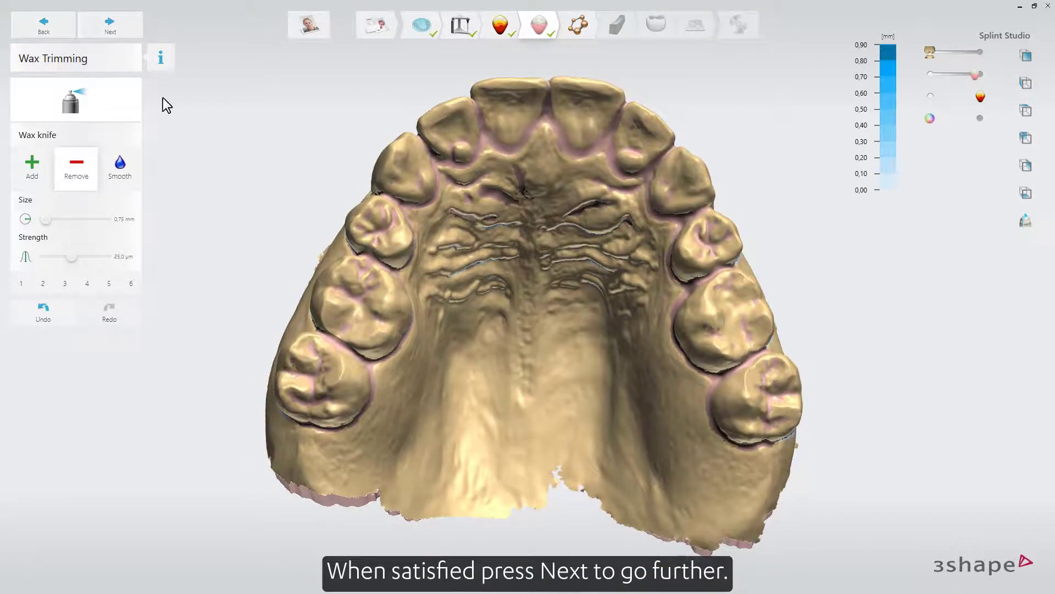
# Advance to the Outline step and rotate the jaw to show its left side.
pyautogui.click(141, 30)
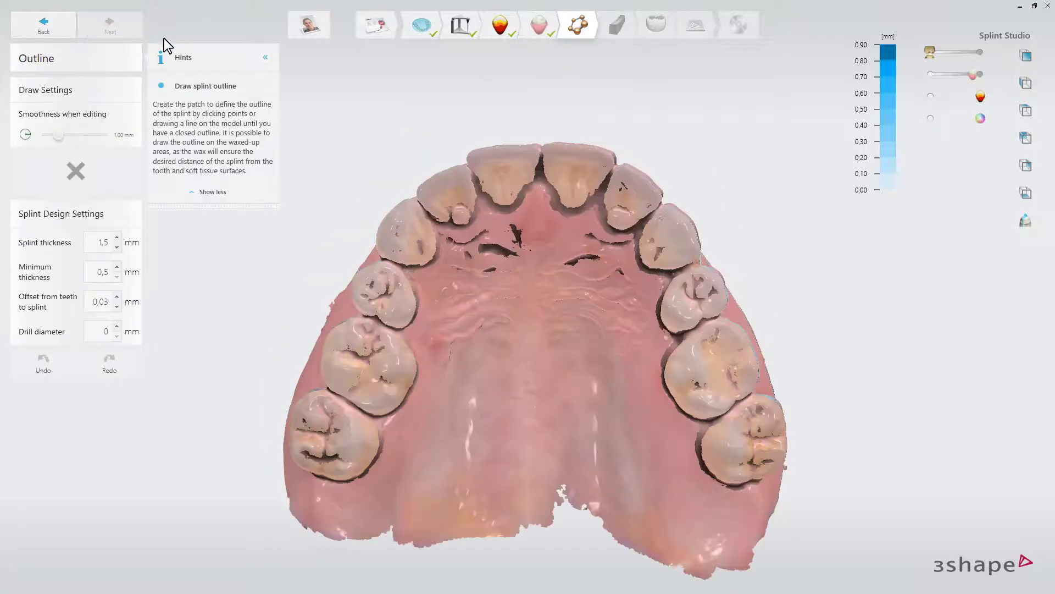
pyautogui.click(265, 57)
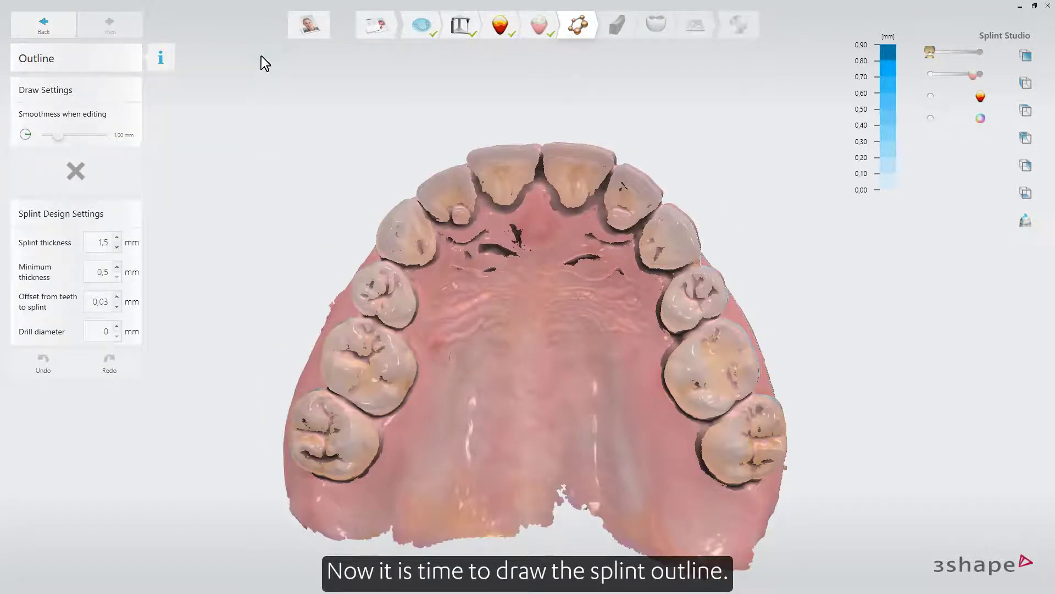
pyautogui.moveTo(264, 222); pyautogui.dragTo(347, 169, button='right')
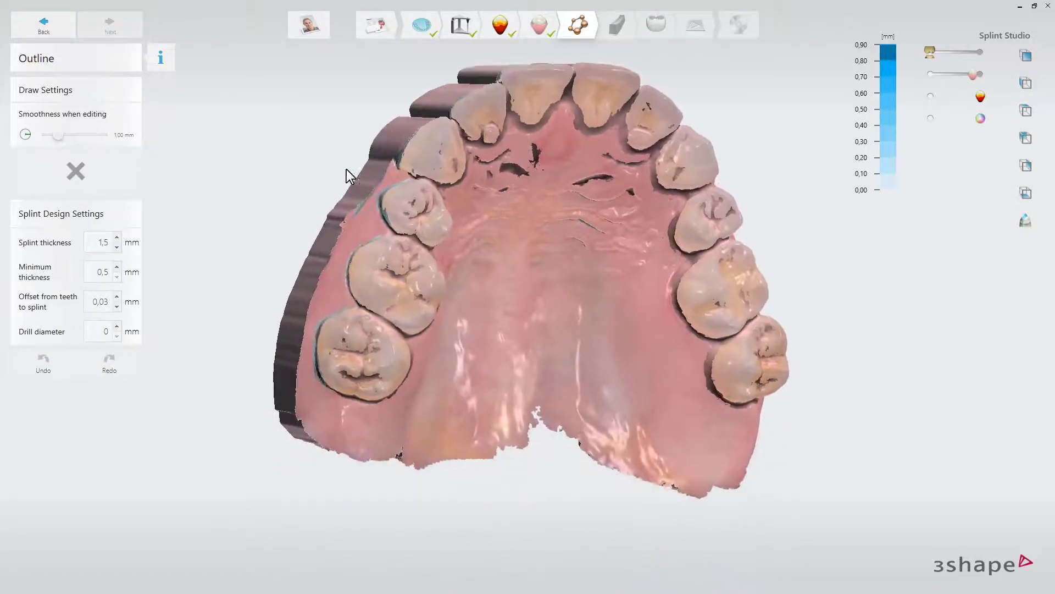
# Trace the splint outline along the teeth and close it at the start point.
pyautogui.moveTo(321, 390); pyautogui.dragTo(390, 403)
pyautogui.moveTo(416, 389); pyautogui.dragTo(332, 364, button='right')
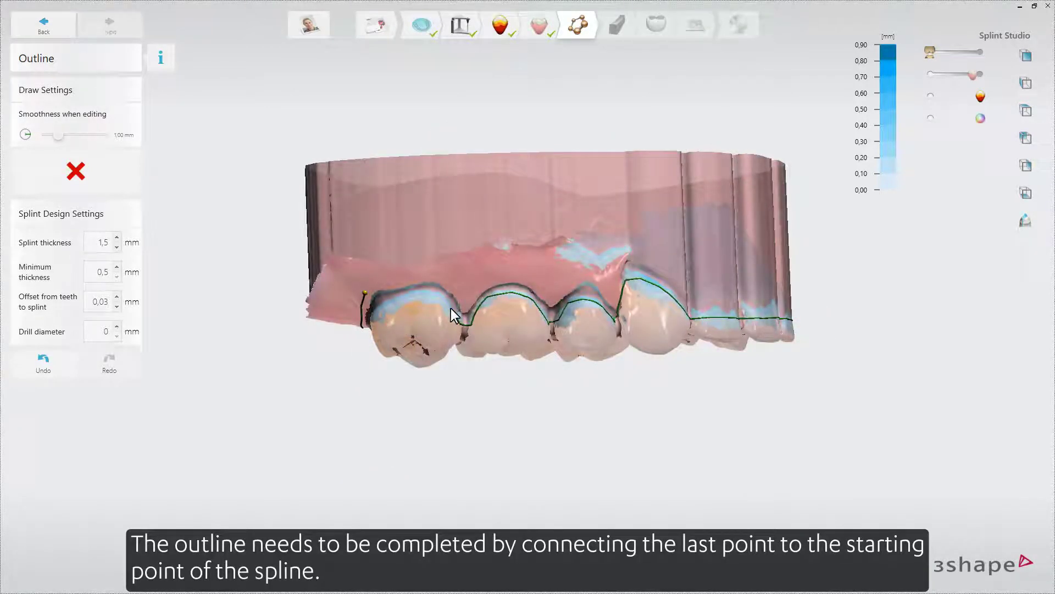
pyautogui.click(438, 292)
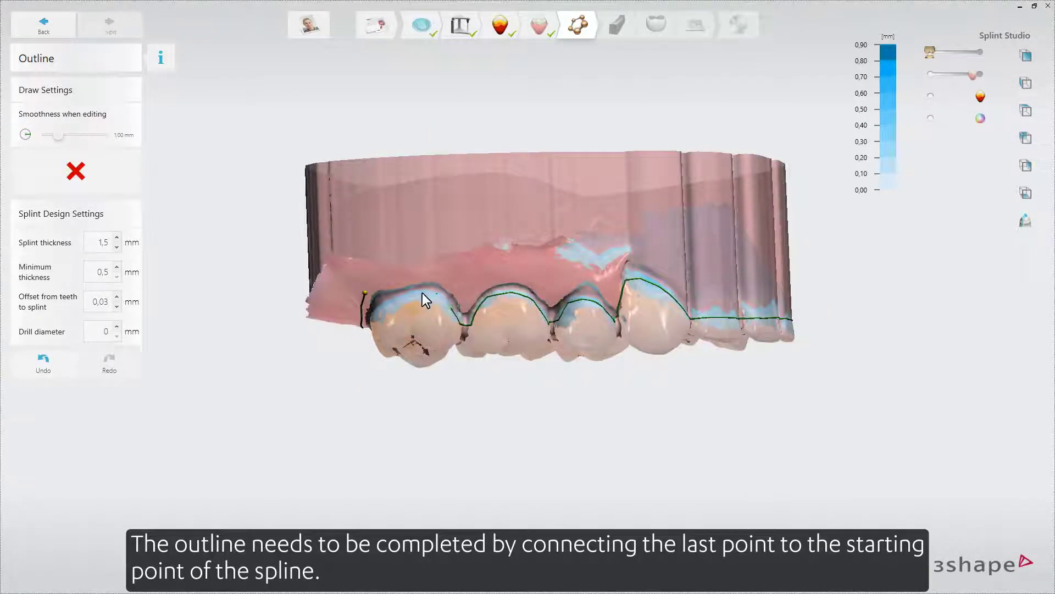
pyautogui.click(366, 297)
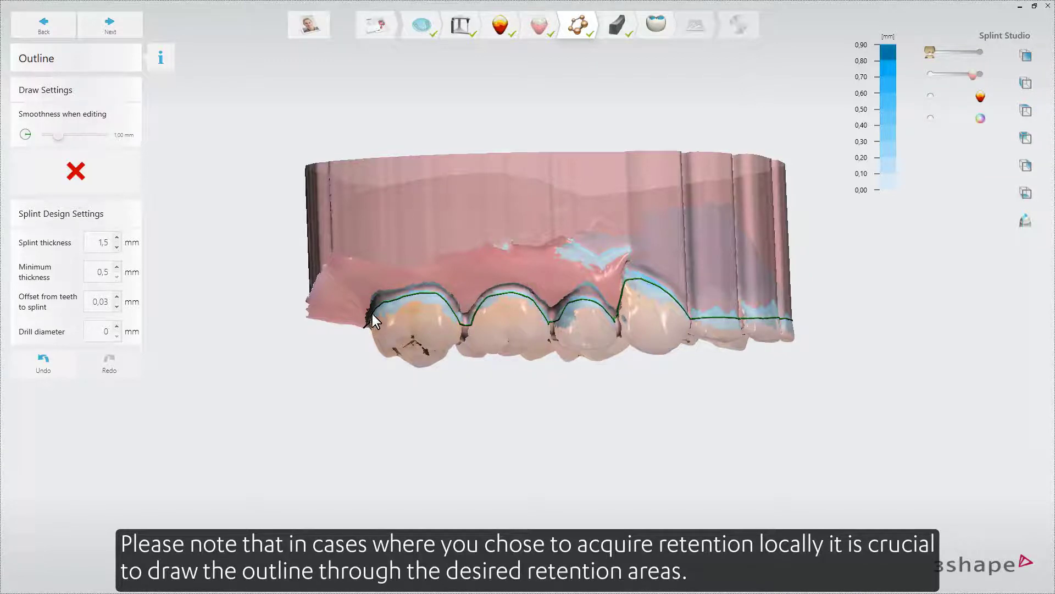
pyautogui.click(395, 297)
# Reshape the outline along the tooth contours and rotate to check the whole arch.
pyautogui.click(410, 293)
pyautogui.scroll(2, 417, 294)
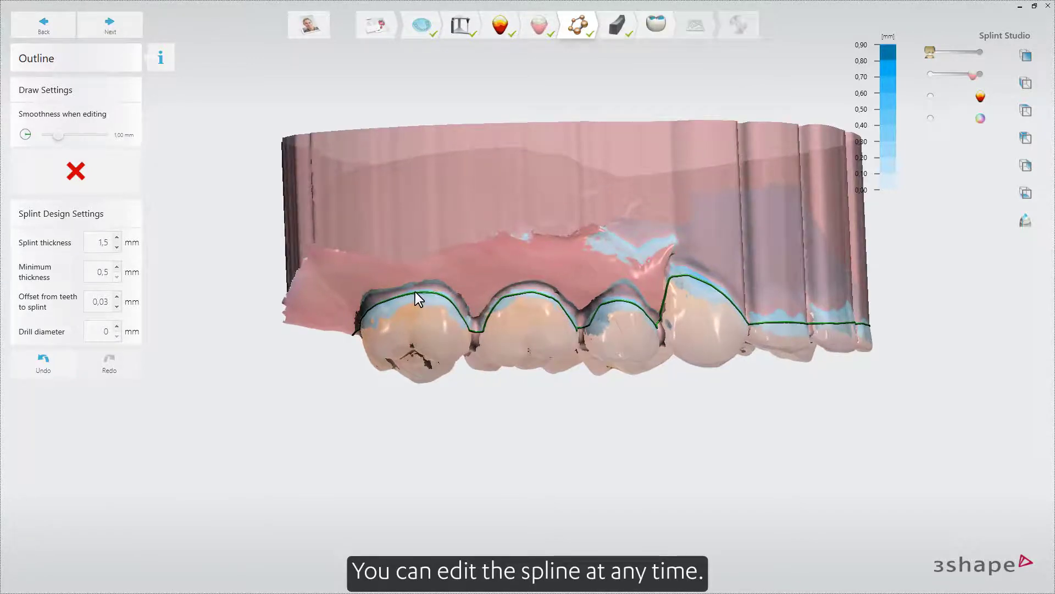
pyautogui.moveTo(415, 291)
pyautogui.mouseDown()
pyautogui.moveTo(439, 291)
pyautogui.moveTo(475, 336)
pyautogui.moveTo(515, 291)
pyautogui.mouseUp()
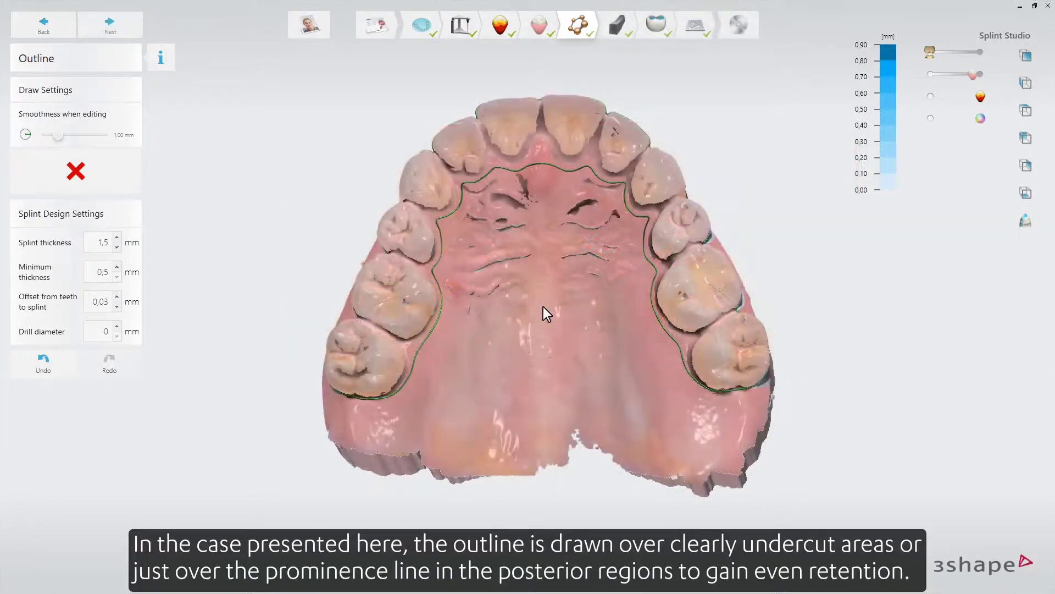
pyautogui.moveTo(543, 306); pyautogui.dragTo(417, 460, button='right')
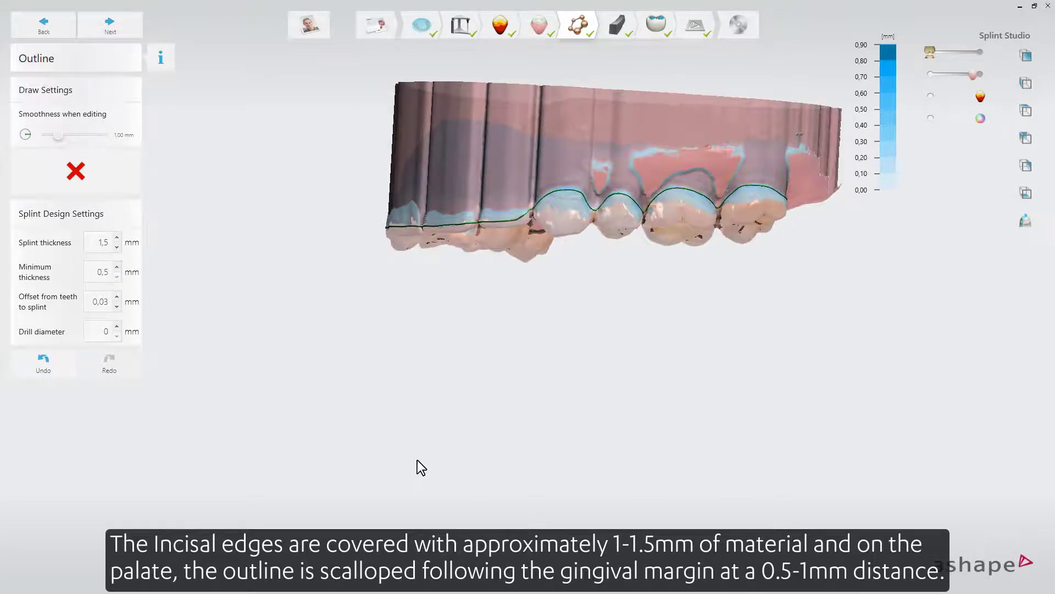
pyautogui.moveTo(418, 460); pyautogui.dragTo(560, 318, button='right')
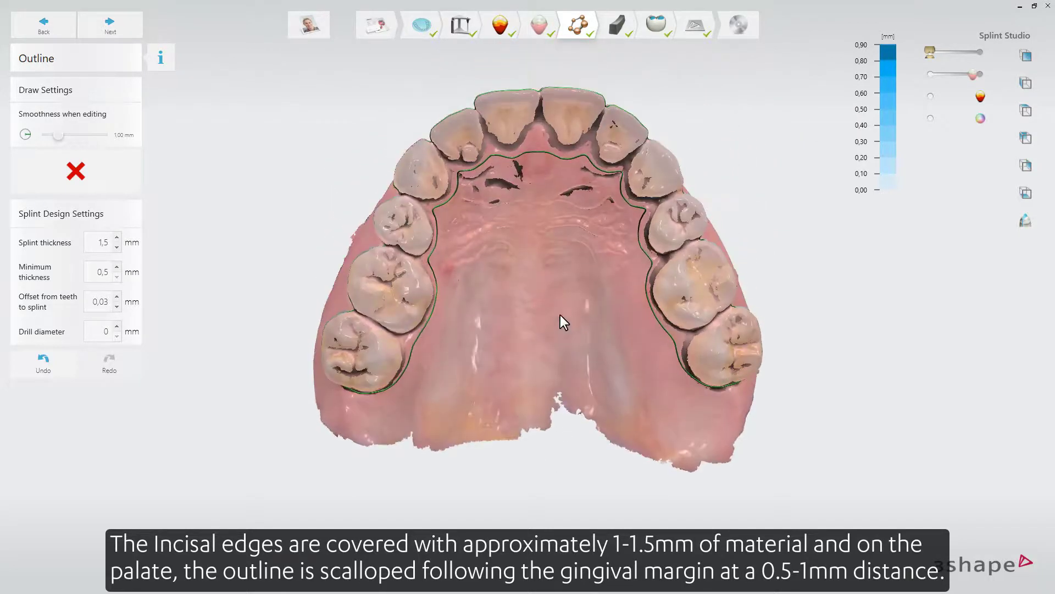
pyautogui.moveTo(553, 413); pyautogui.dragTo(547, 392, button='right')
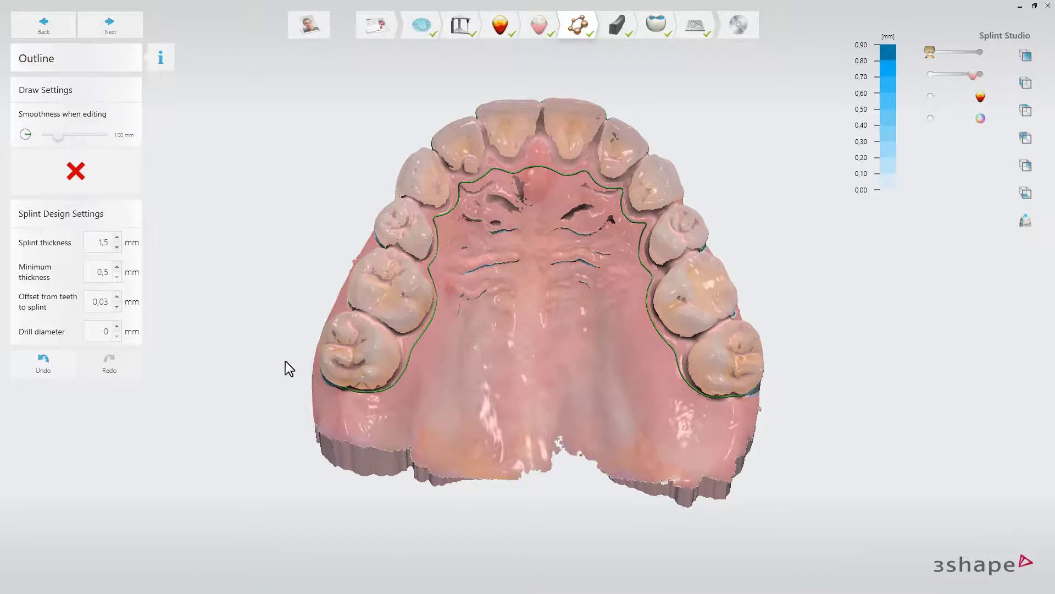
# Raise the minimum thickness to 1 mm, keeping splint thickness at 1.5 mm.
pyautogui.click(116, 268)
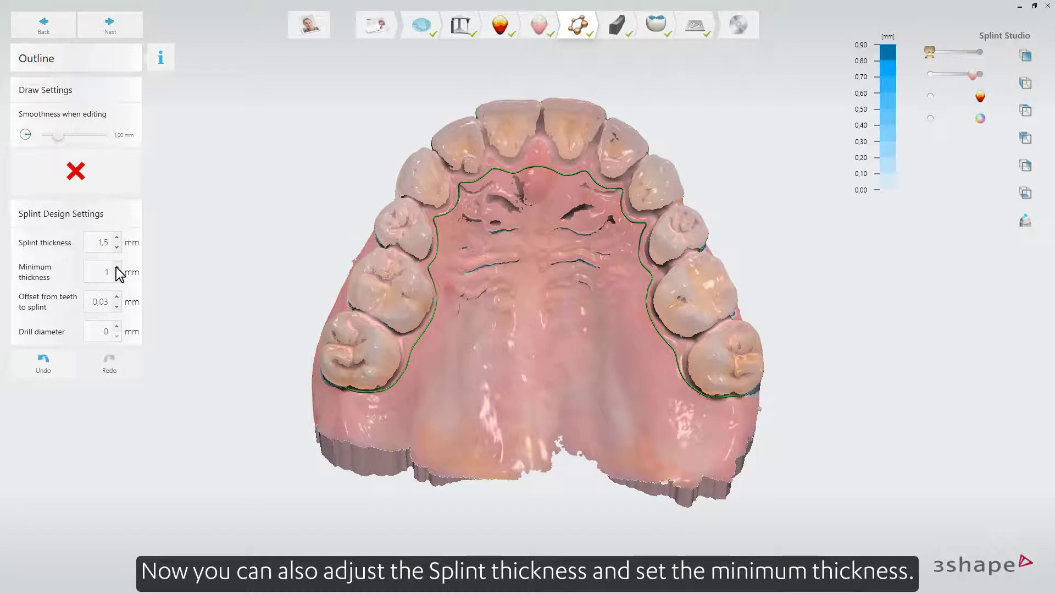